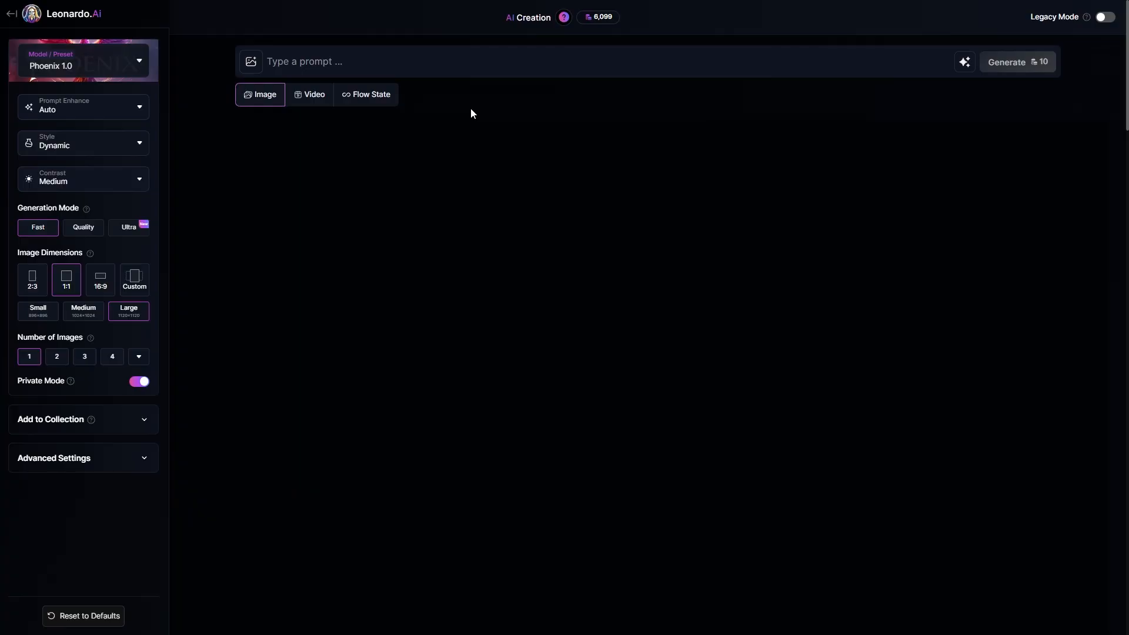
Step: Switch the image generation model preset to Cinematic Kino
left_click(111, 69)
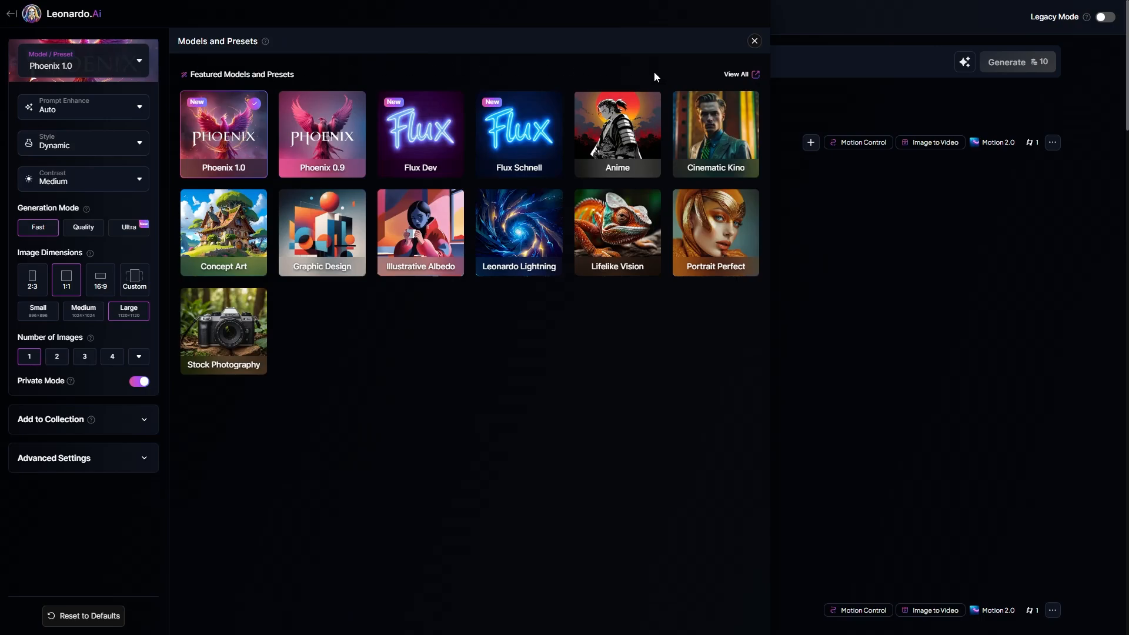
left_click(723, 113)
left_click(755, 42)
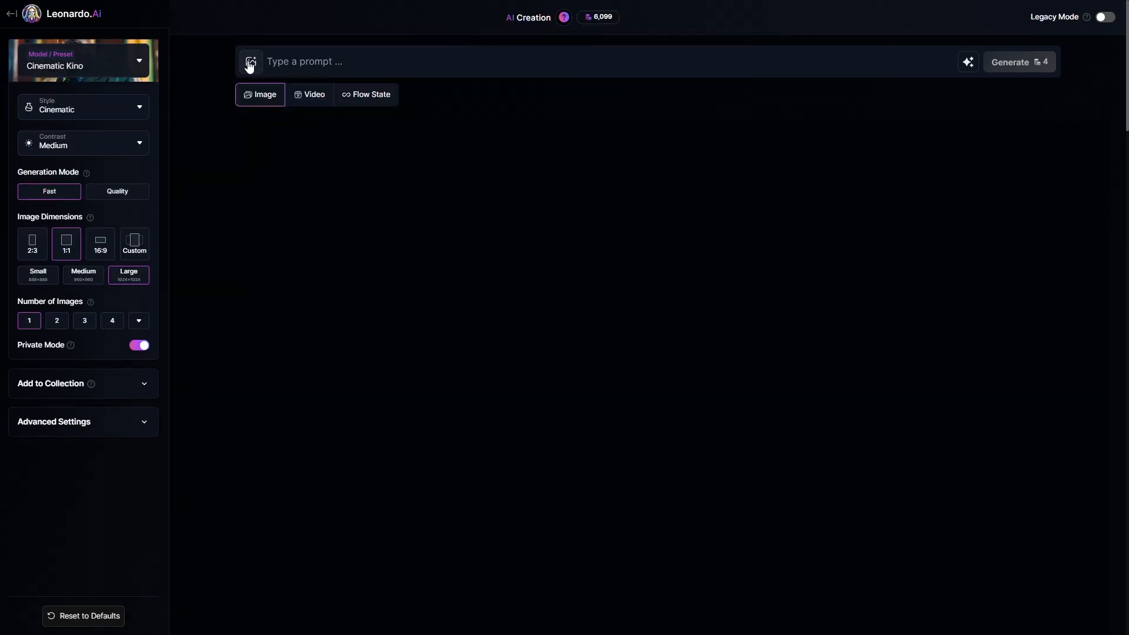
Step: Add the uploaded portrait of the blonde woman as a Character Reference with High strength
left_click(250, 66)
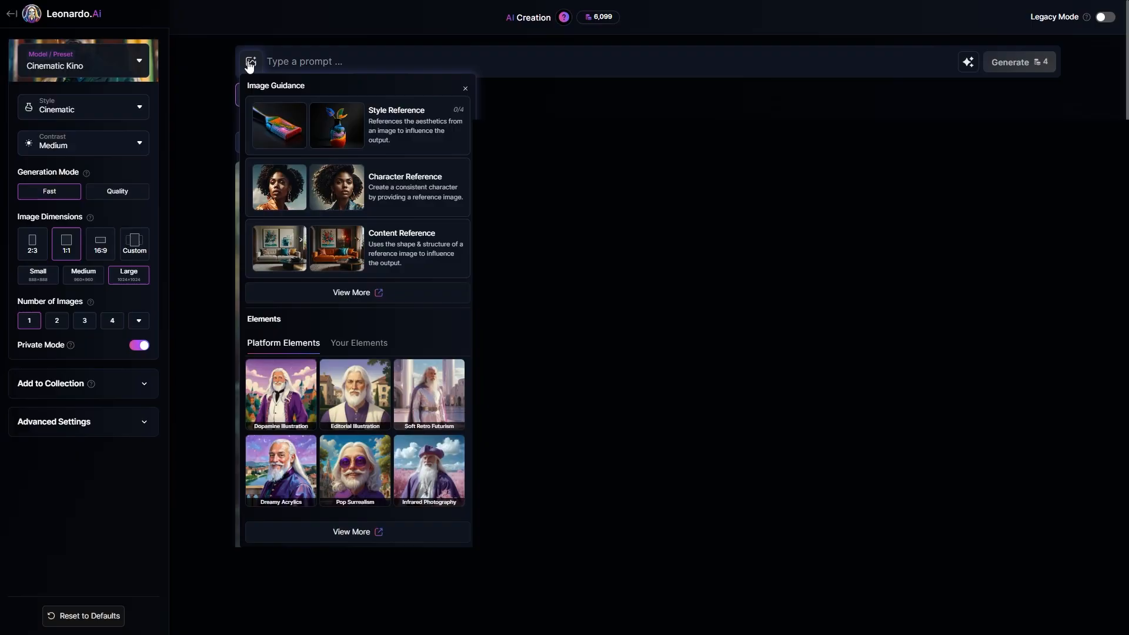
left_click(328, 183)
left_click(373, 242)
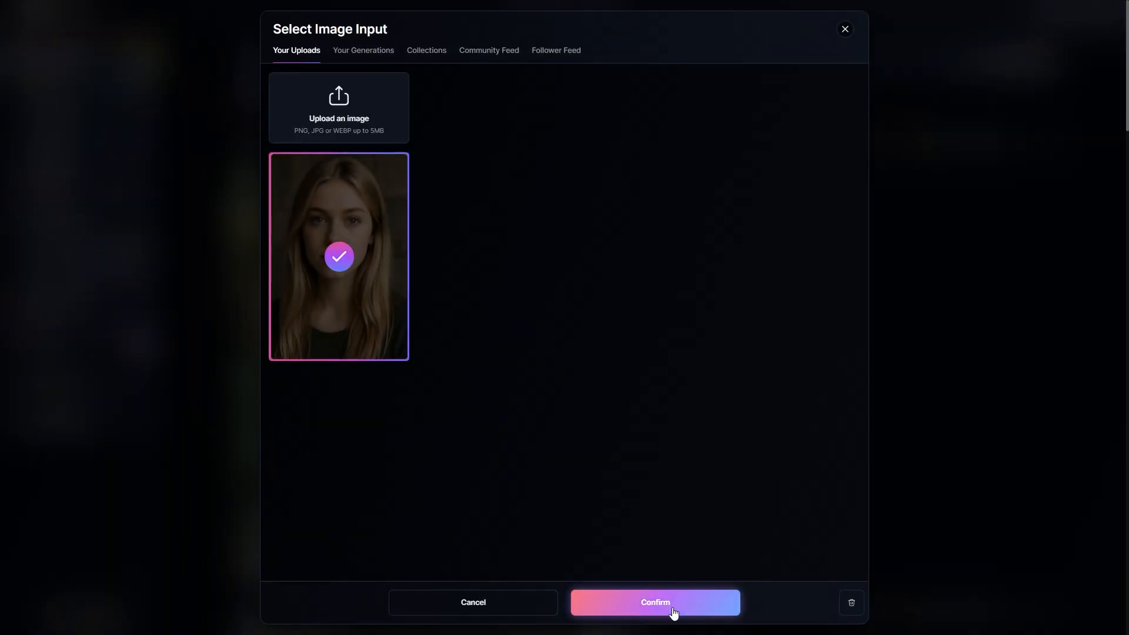
left_click(640, 611)
left_click(262, 120)
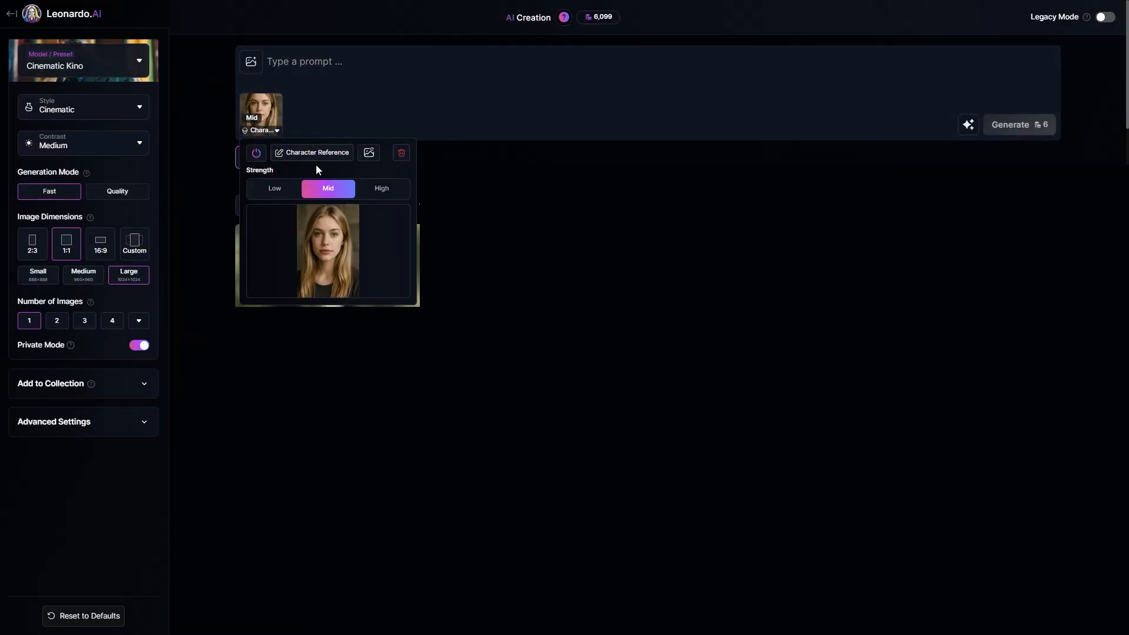
left_click(380, 191)
Step: Generate an image from a prompt describing a young Slavic woman, blue eyes, long light blonde hair, walking slowly through a forest path with dappled sunlight
left_click(346, 63)
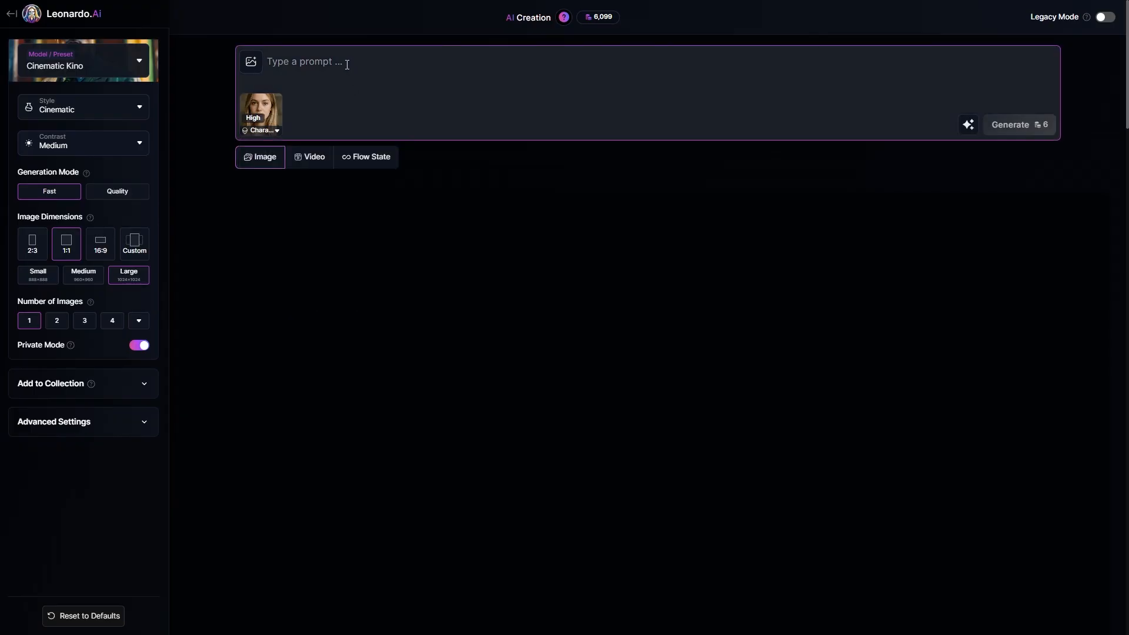
type("young Slavic woman, blue eyes, long light blonde hair, soft waves, full lips, small silver hoop nose ring, fair smooth skin, pleasant expression, natural beauty, minimal makeup, realistic proportions")
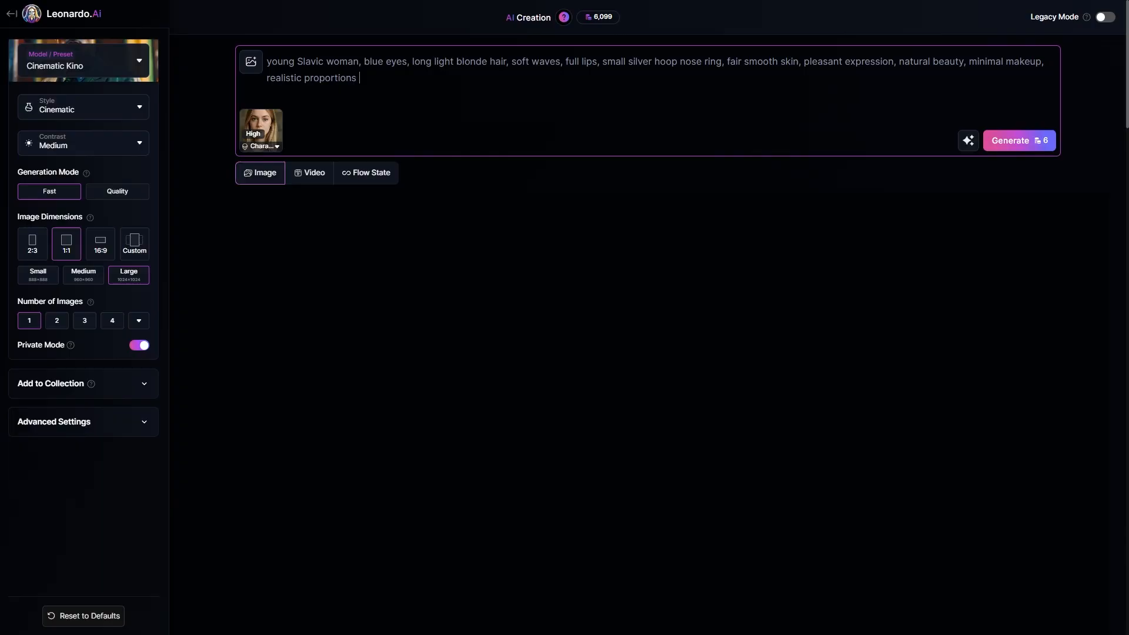
type("walking slowly through a forest path, dappled sunlight on her hair and shoulders, soft smile, calm and dreamy mood")
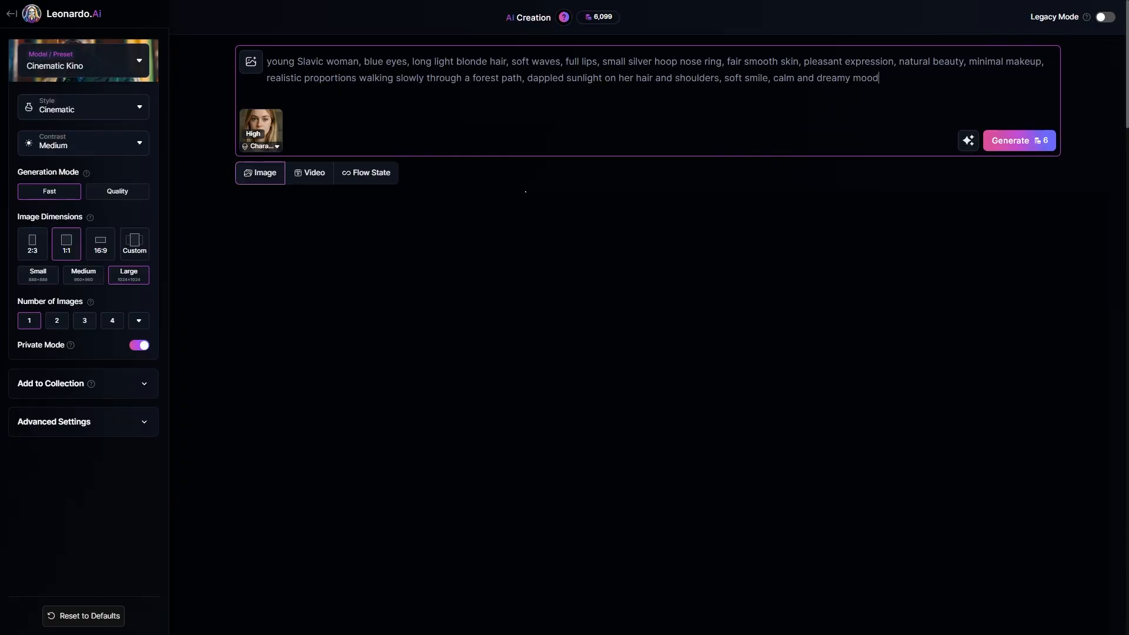
left_click_drag(359, 83, 880, 90)
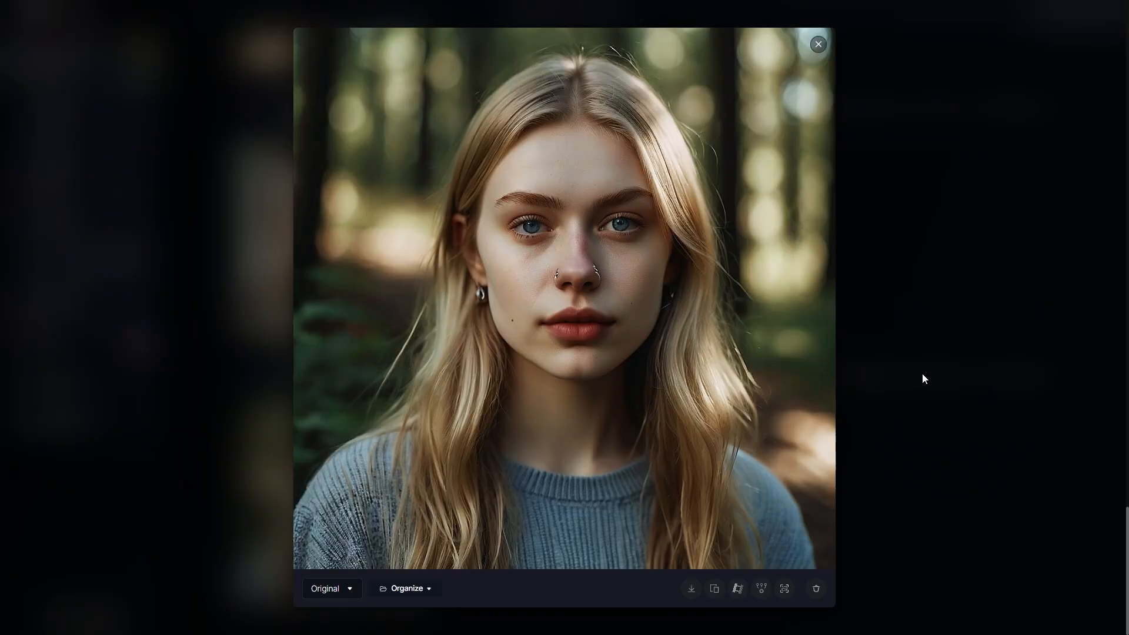
left_click(922, 377)
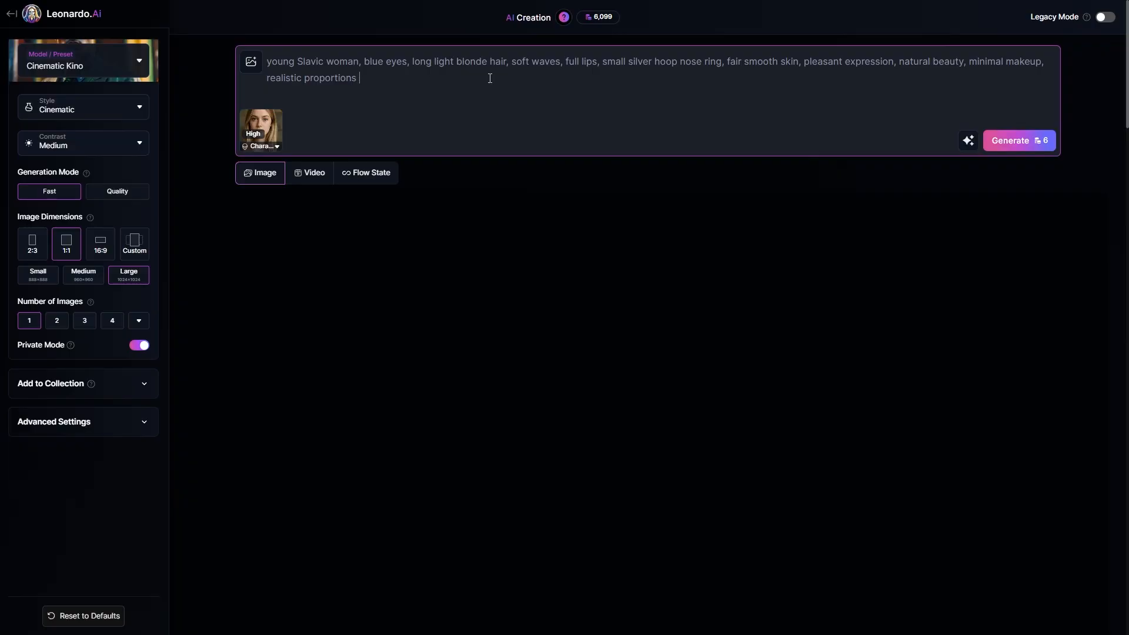
Step: Swap the prompt's scene text to generate the woman sitting by a large window and playing with a golden retriever in a green park
type("sitting by a large window, resting her chin on her hand, looking outside with a dreamy gaze, soft afternoon light casting gentle shadows")
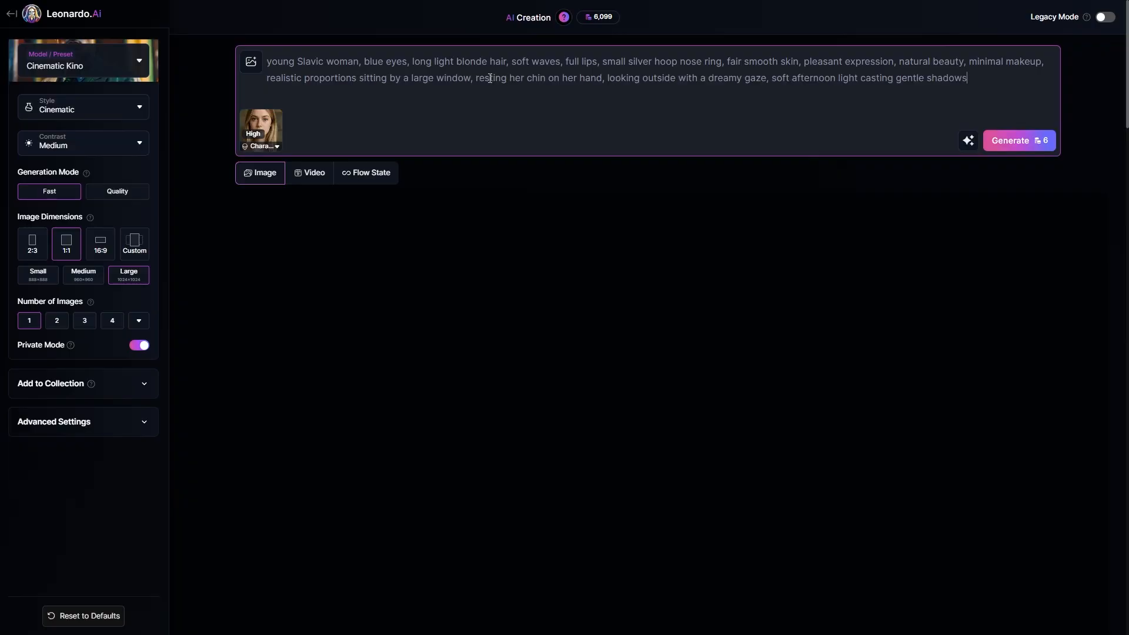
left_click_drag(968, 79, 361, 81)
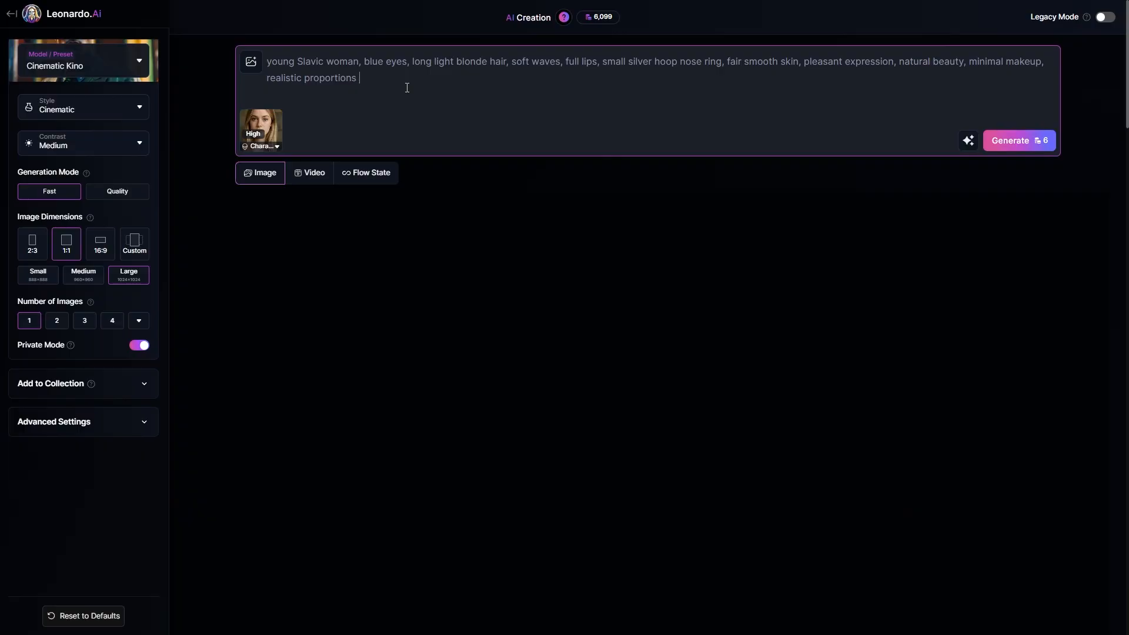
type("playing with a golden retriever in a green park, kneeling down, laughing while petting the dog, casual summer outfit, bright and cheerful atmosphere")
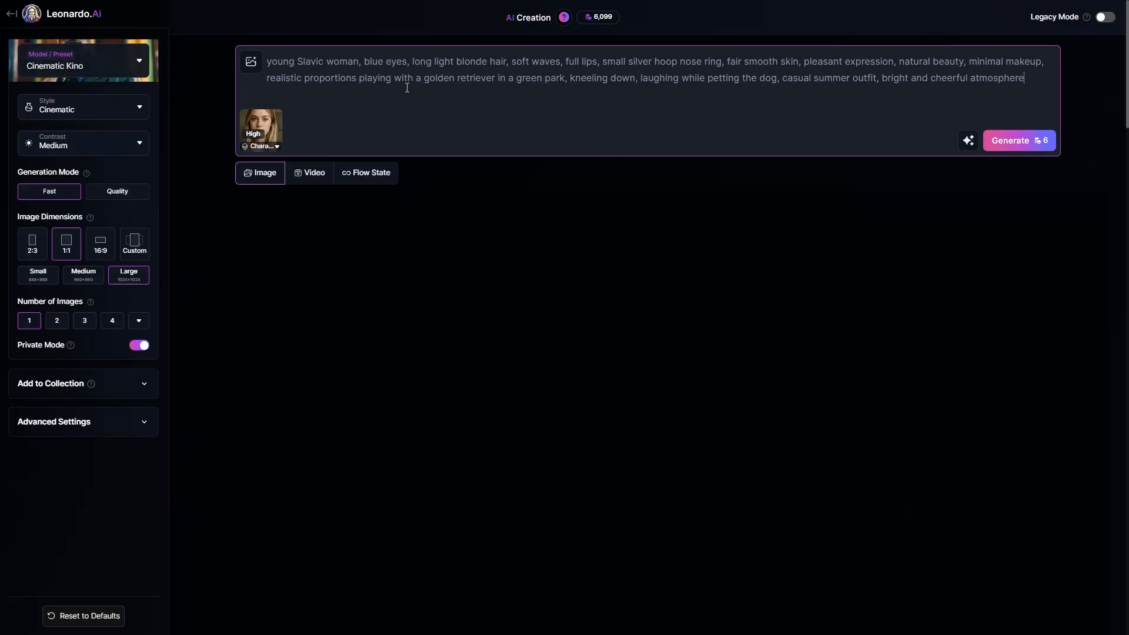
left_click_drag(365, 77, 1027, 86)
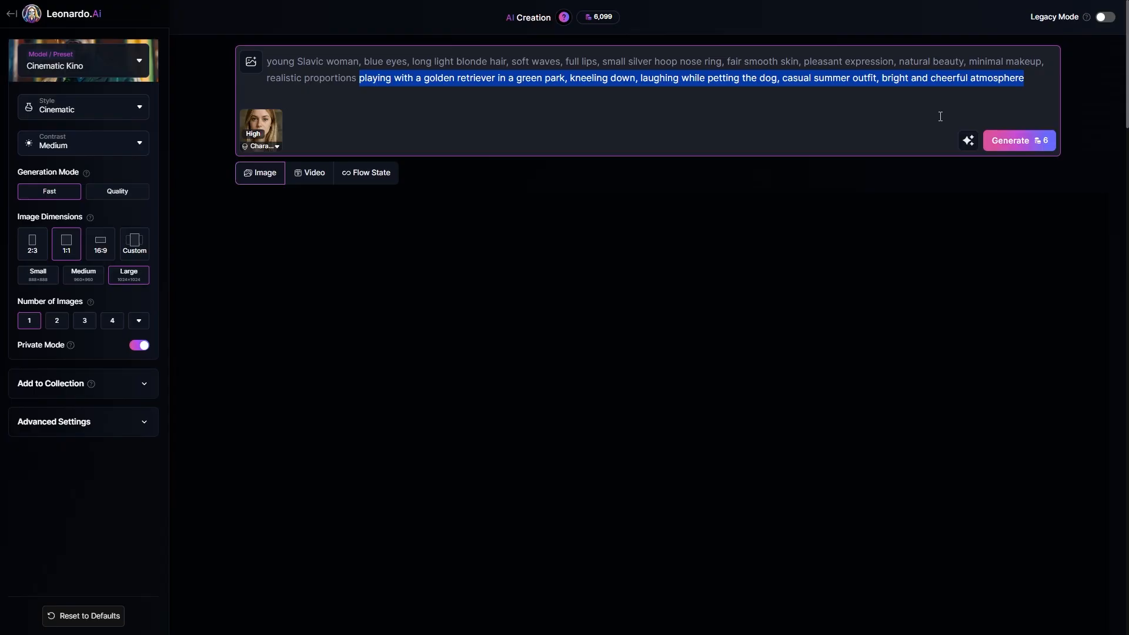
left_click(1020, 141)
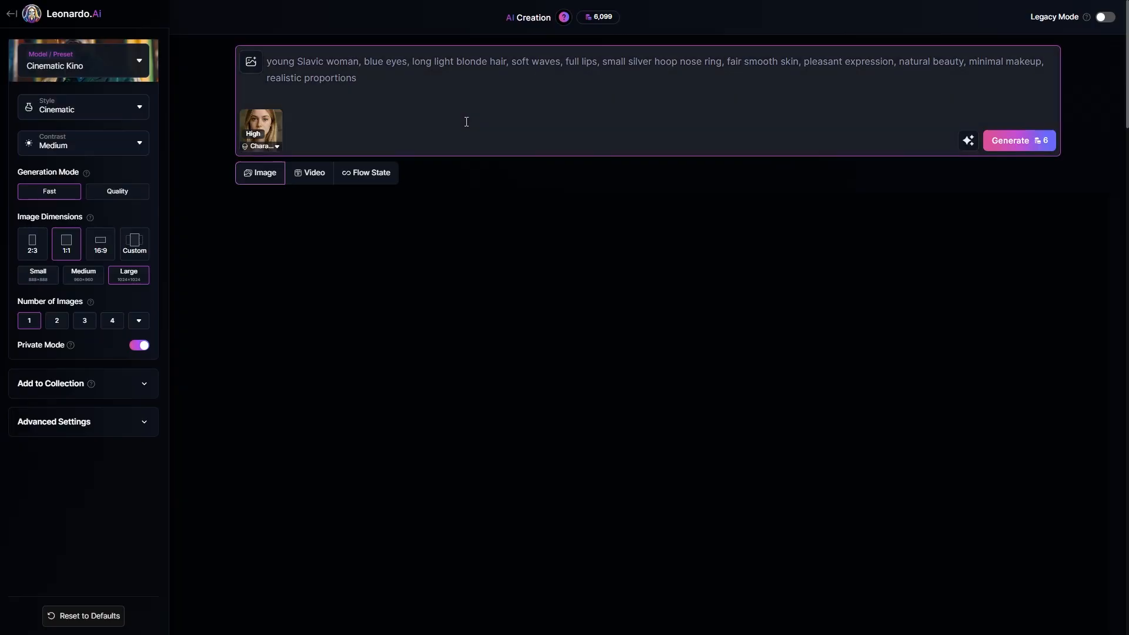
Step: Generate an image of the same woman with the scene text "standing in Paris"
type("standing in Paris")
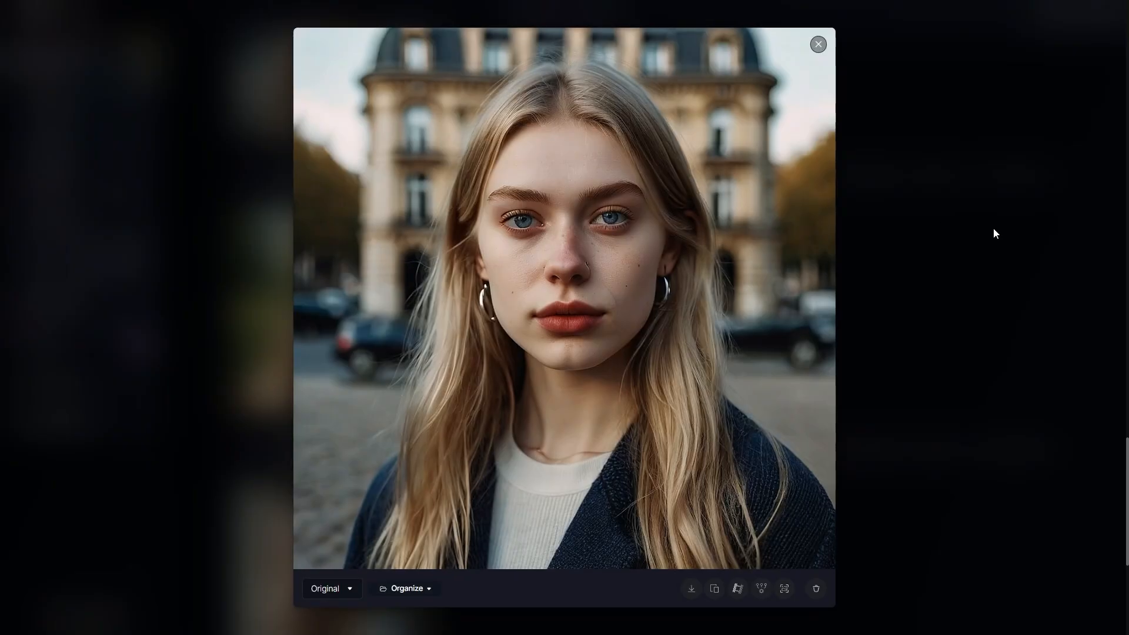
left_click(993, 228)
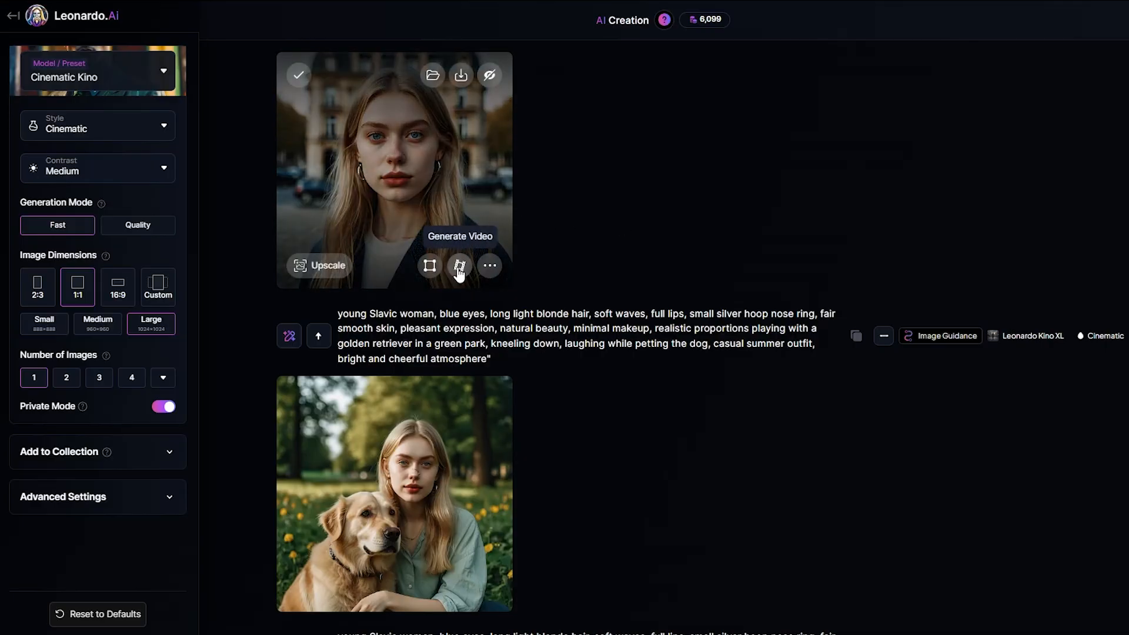
Step: Generate a Dolly In video from the Paris image, prompting a soft breeze in her hair, slow blinking and a soft smile before Parisian architecture
left_click(458, 265)
left_click(766, 424)
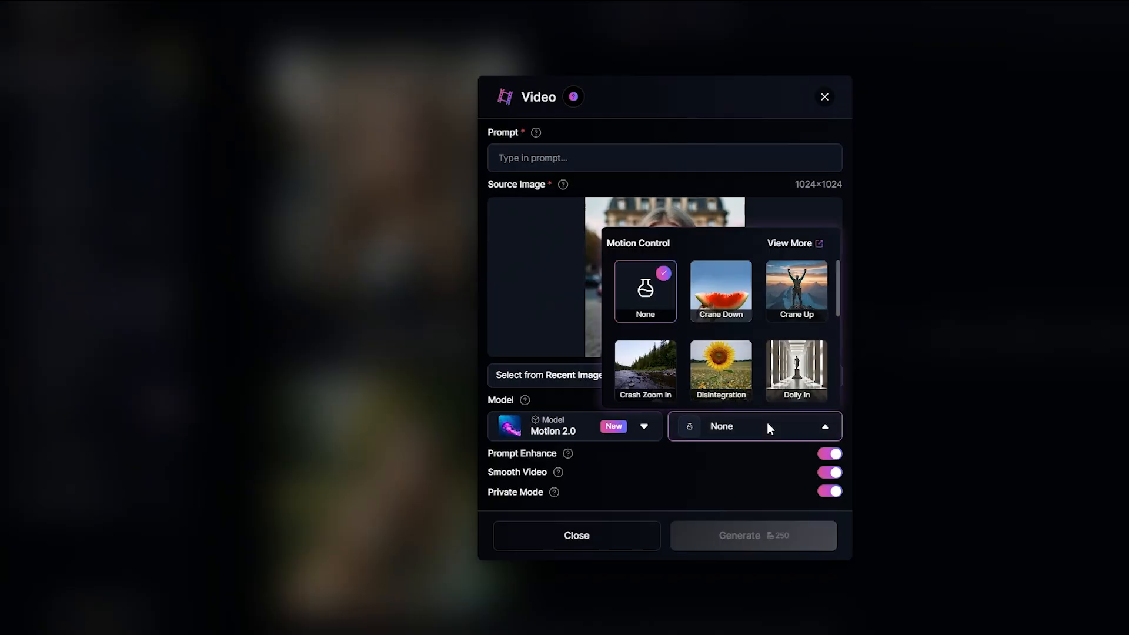
left_click(794, 372)
left_click(573, 159)
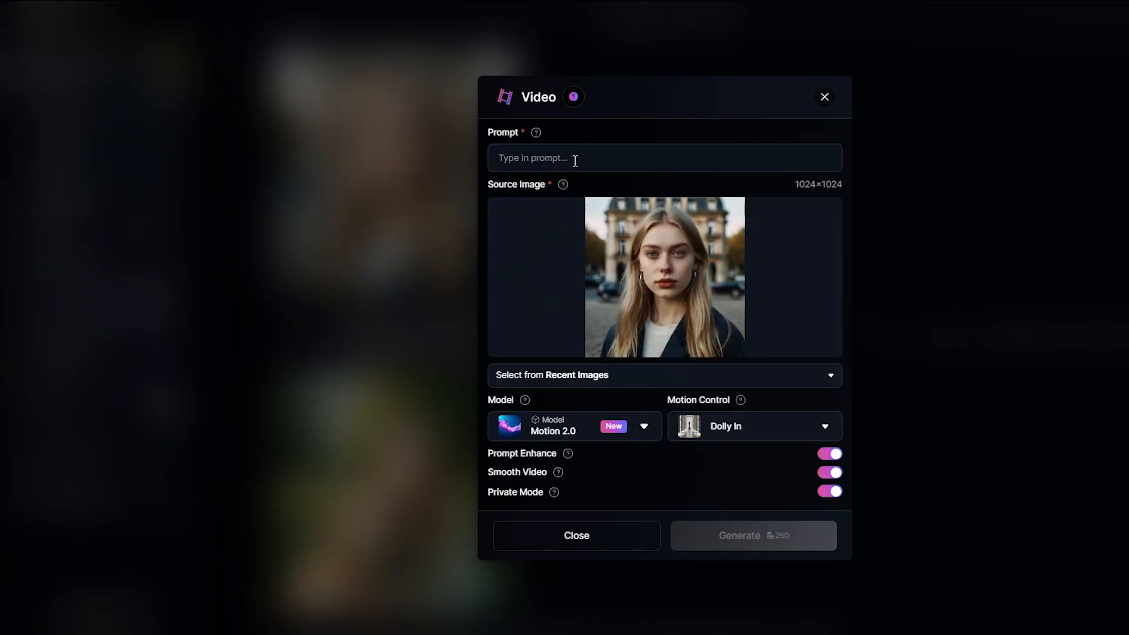
type("young Slavic woman standing in front of classic Parisian architecture, soft breeze moving her hair gently, blinking slowly, giving a soft smile, cinematic atmosphere, natural motion, serene and calm expression")
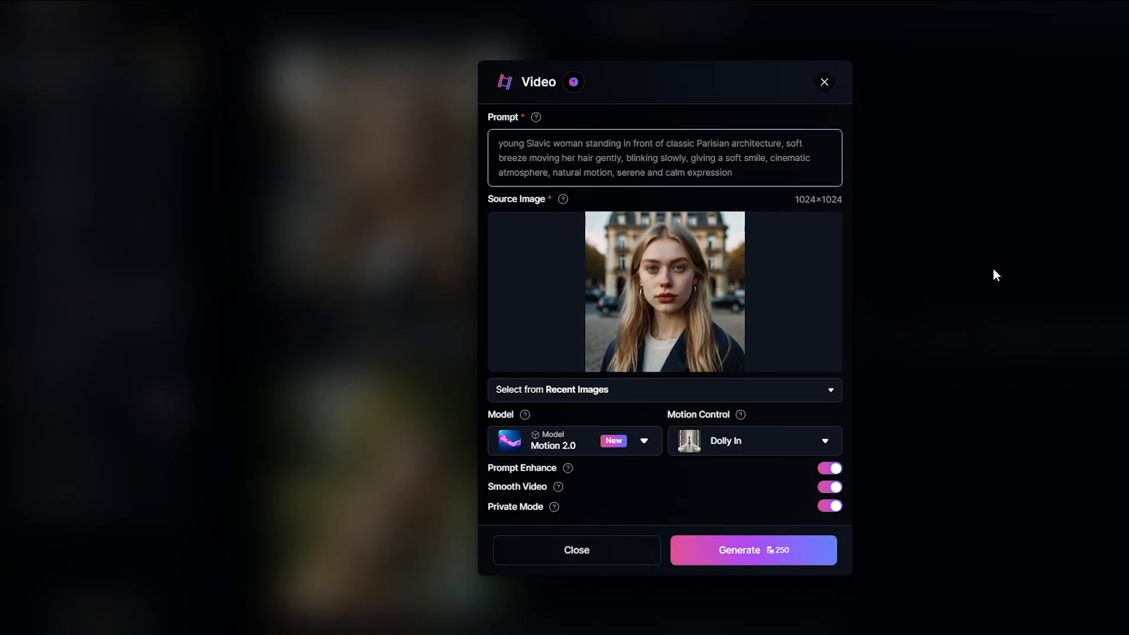
left_click(778, 562)
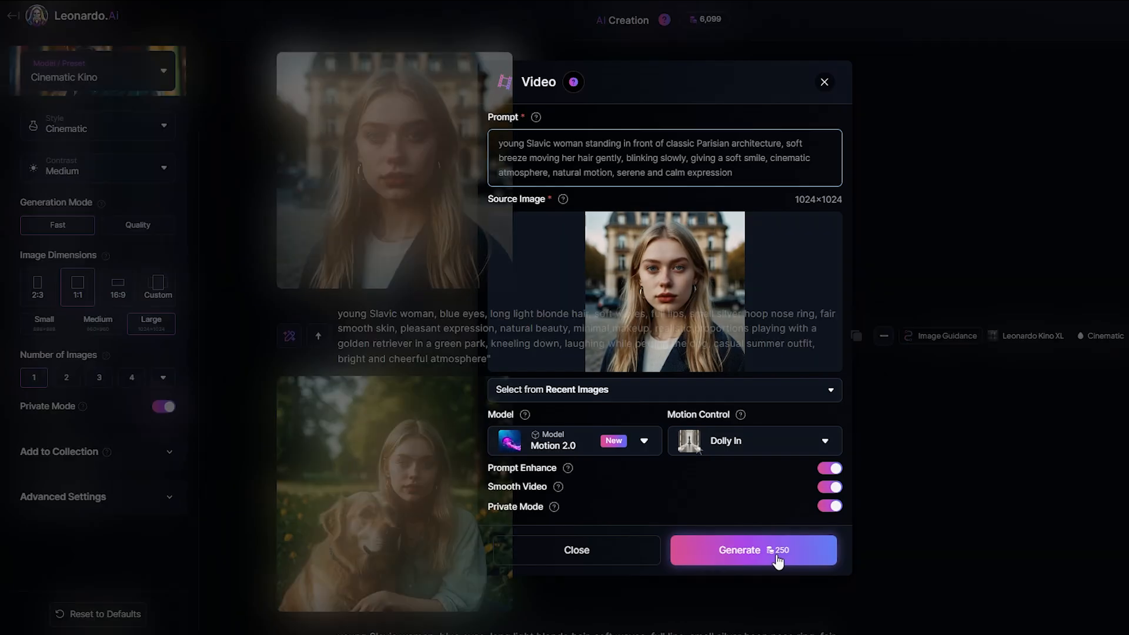
Step: Generate an Orbit Left video from the golden retriever image, prompting her gently petting the dog while it wags its tail on a warm sunny day
scroll(662, 461, "down", 3)
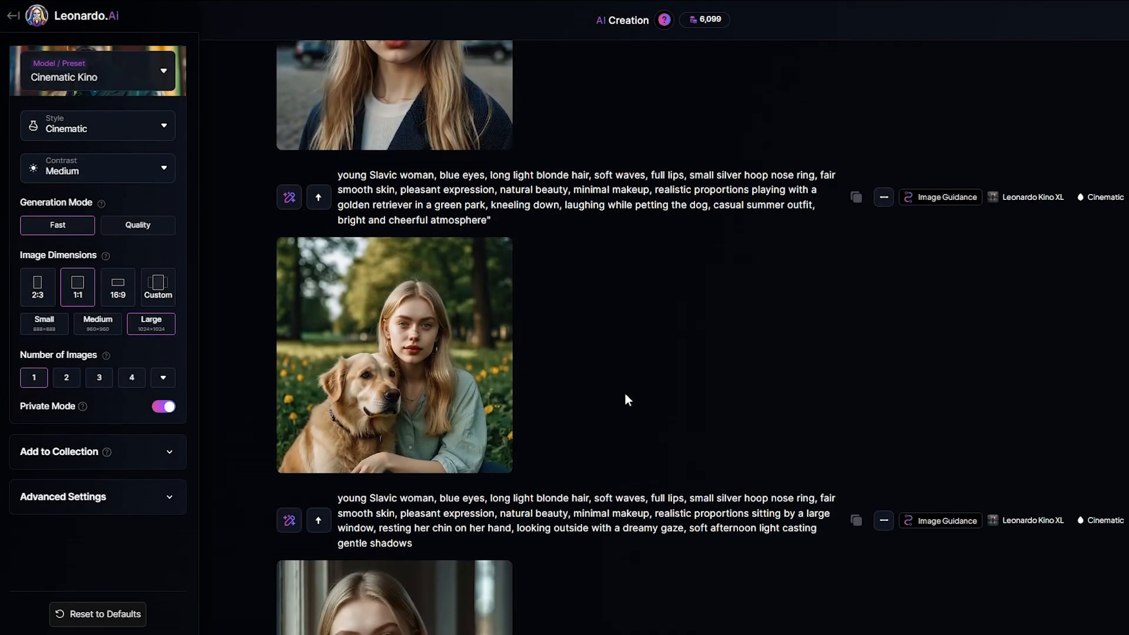
mouse_move(475, 358)
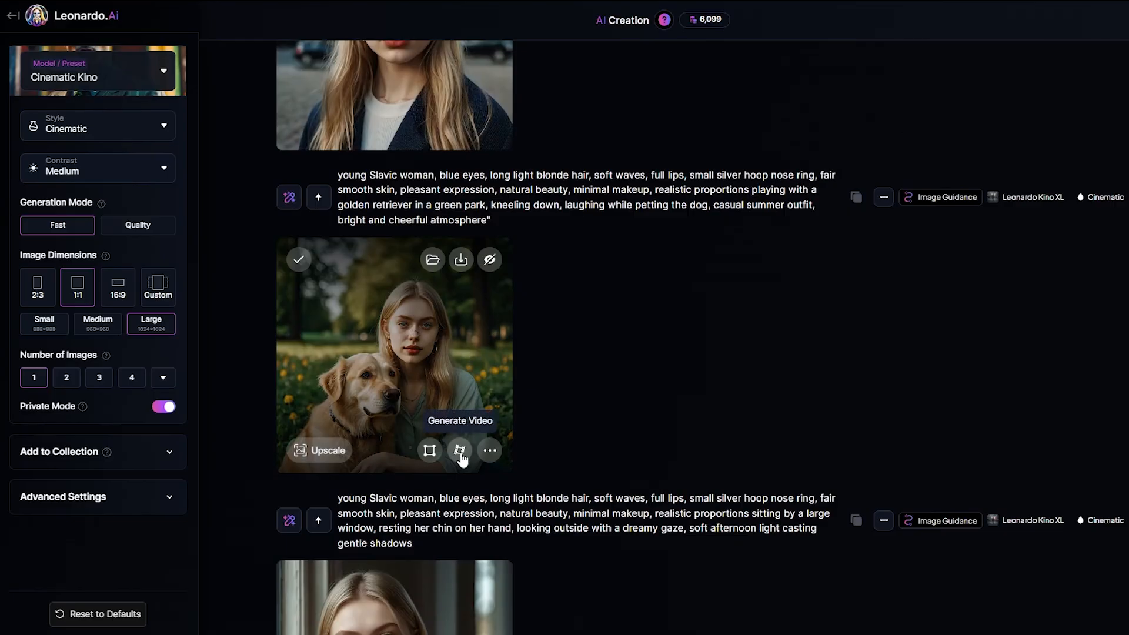
left_click(461, 452)
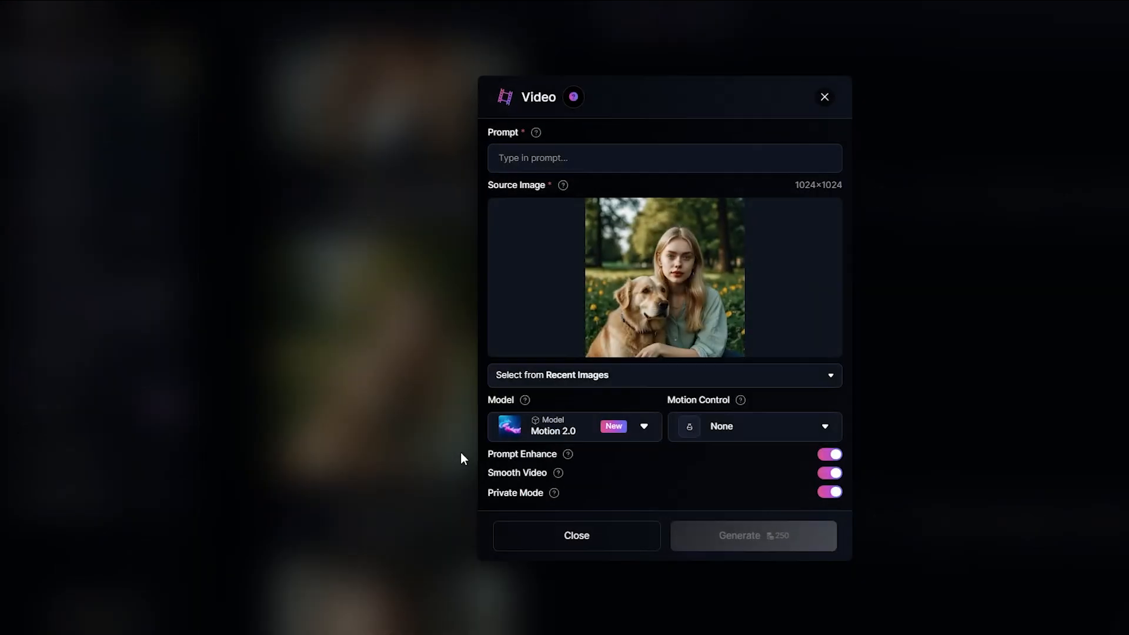
left_click(758, 427)
scroll(770, 325, "down", 5)
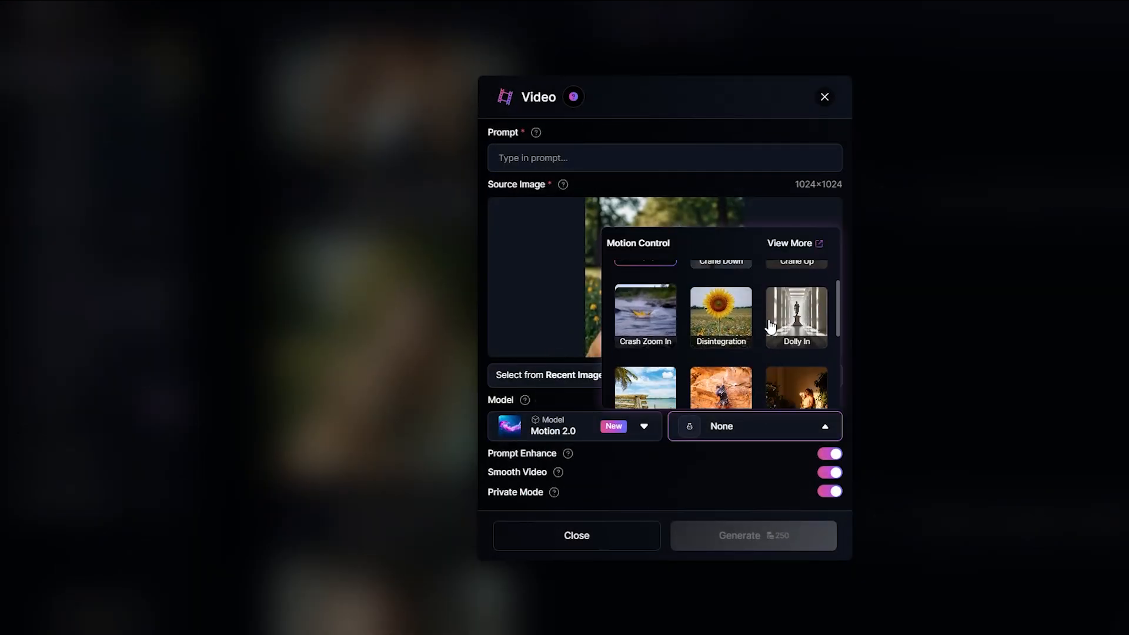
scroll(770, 325, "down", 2)
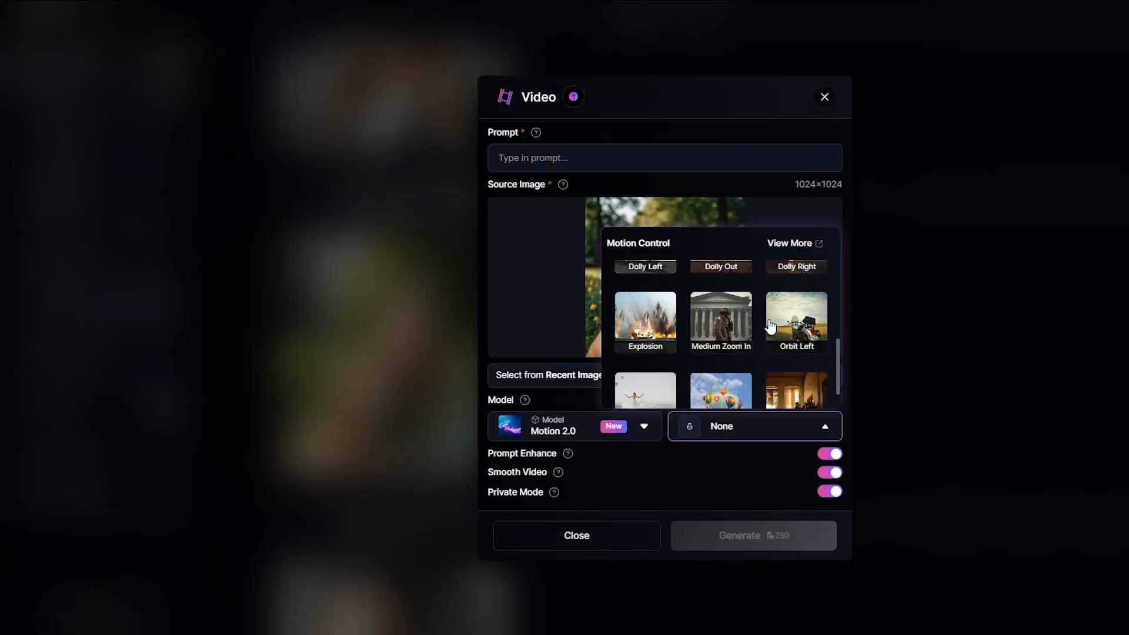
left_click(796, 321)
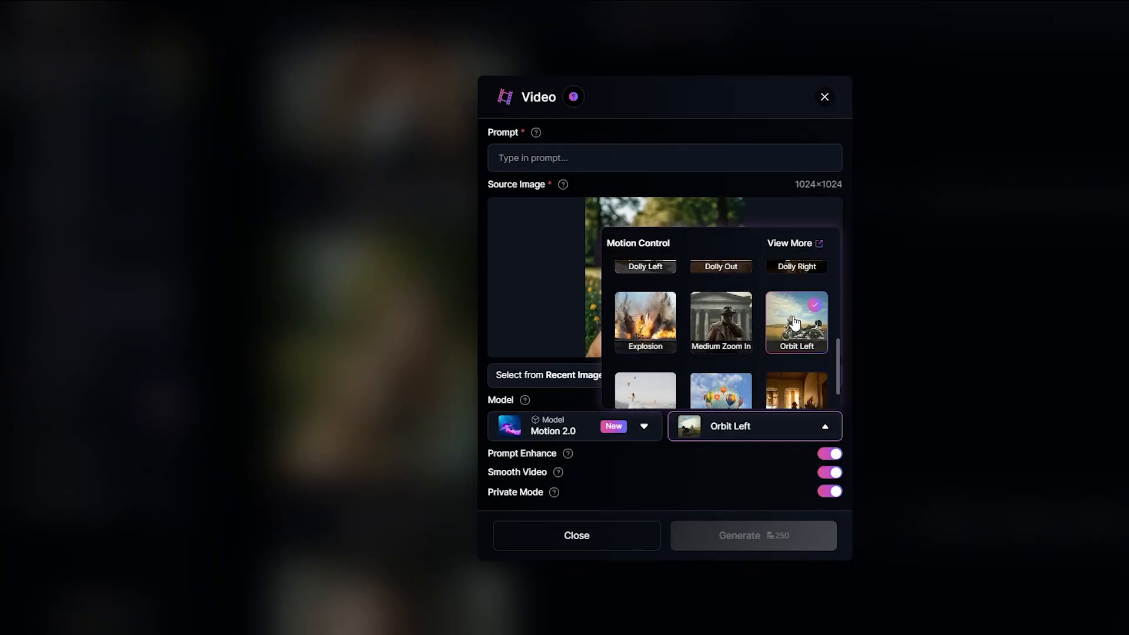
left_click(593, 154)
type("young Slavic woman sitting in a green park with a golden retriever, gently petting the dog, smiling softly, the dog wagging its tail, warm sunny day, relaxed and happy mood, light breeze moving her hair slightly, cinematic feeling")
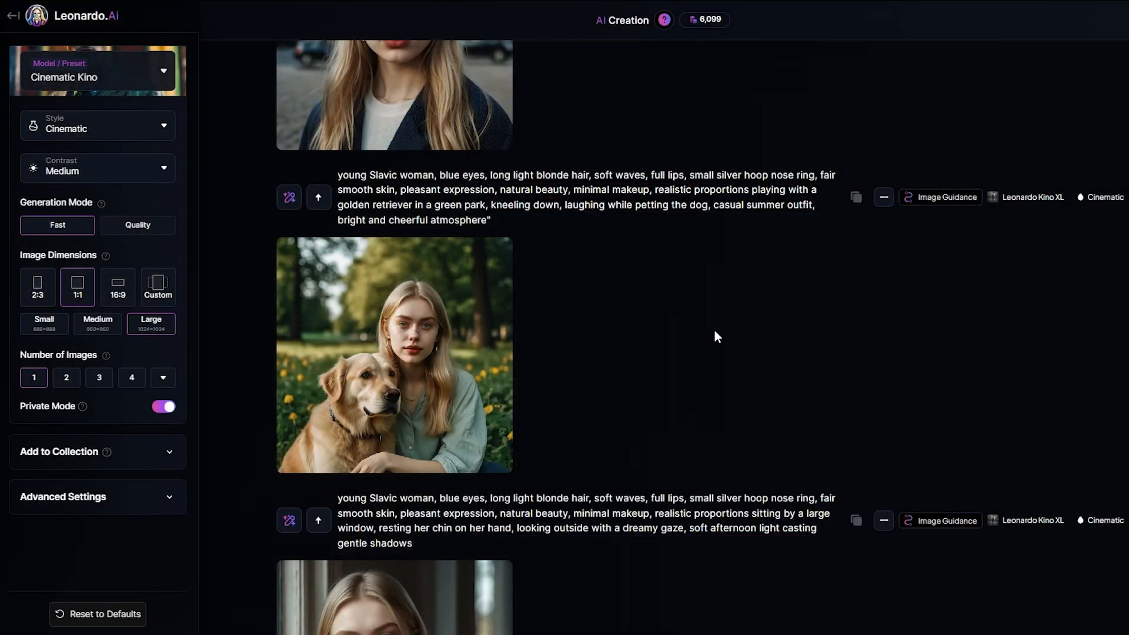
Step: Generate a video from the window image with Tilt Up motion control and a motion prompt
scroll(716, 336, "down", 6)
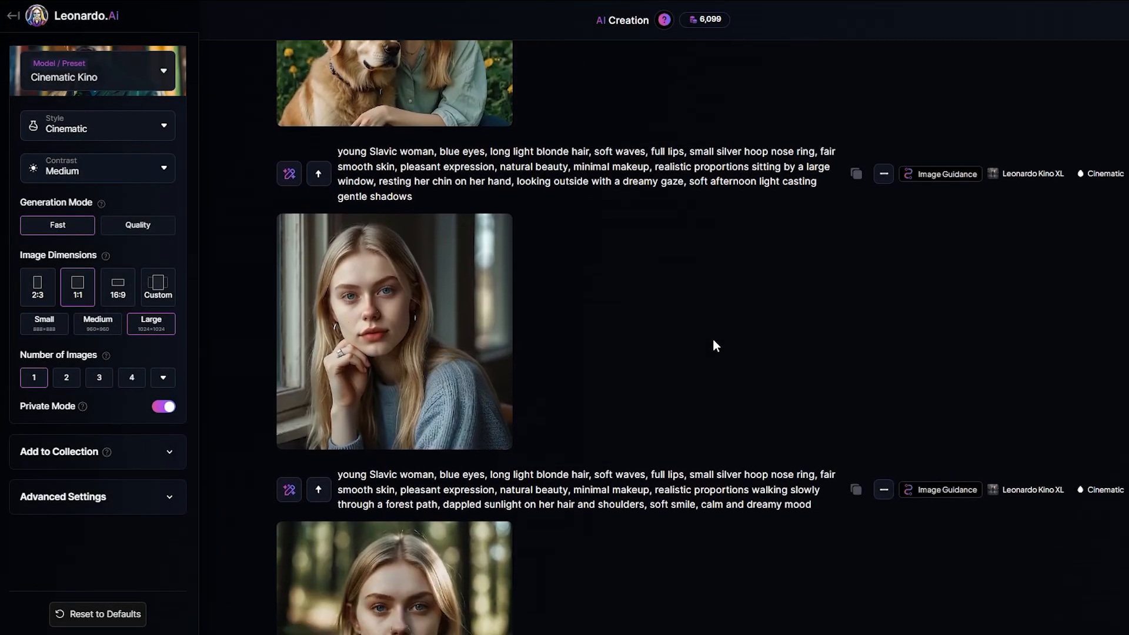
left_click(462, 428)
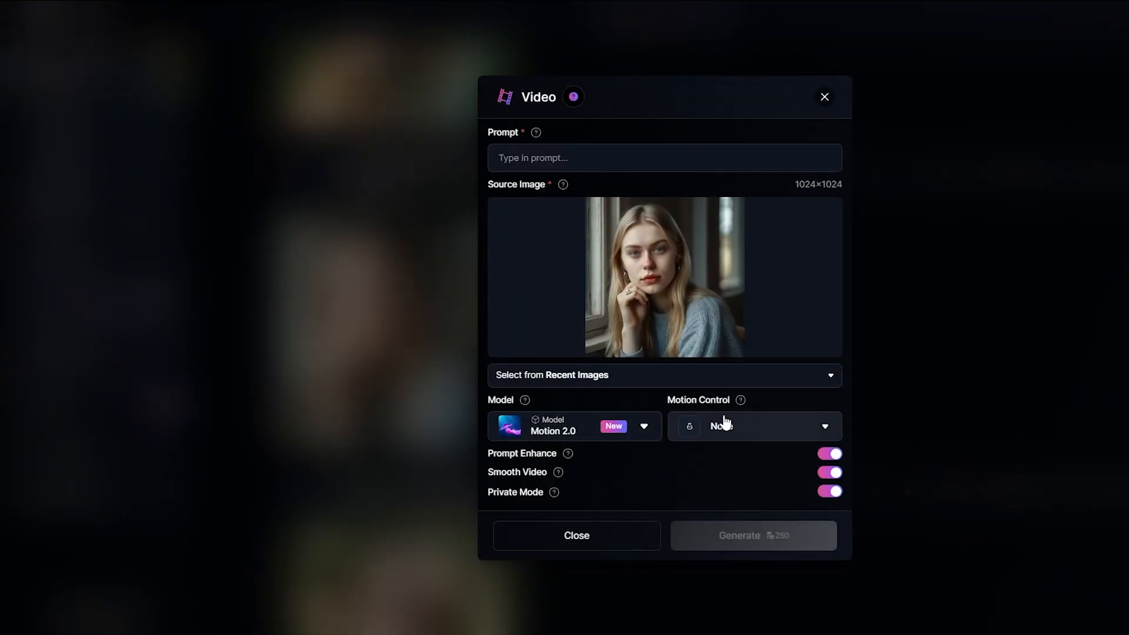
left_click(748, 425)
scroll(809, 357, "down", 3)
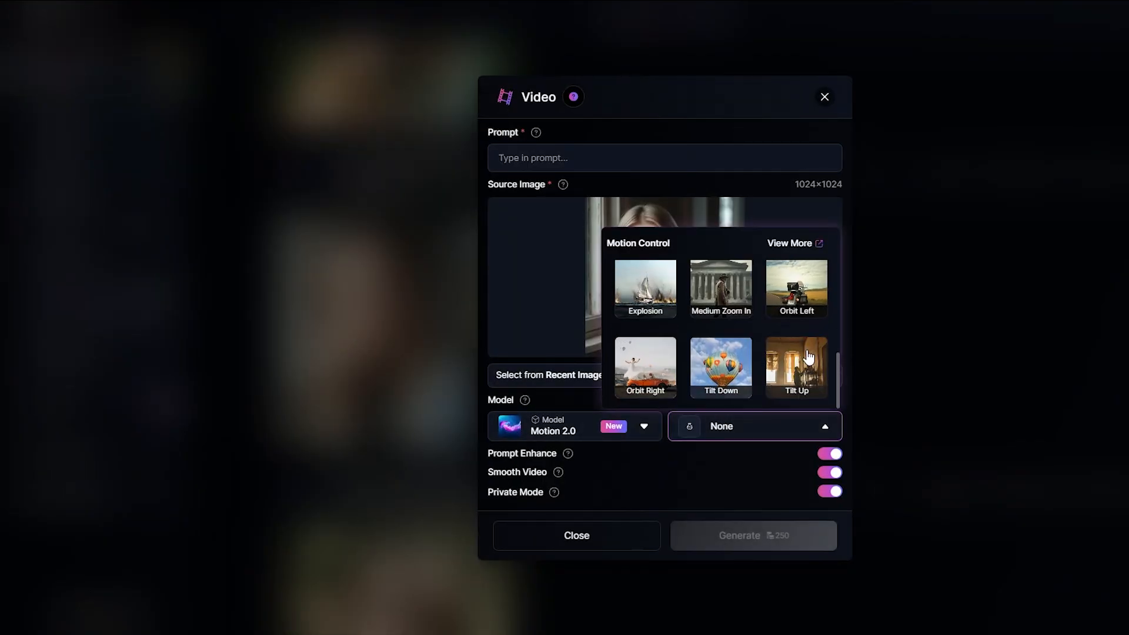
left_click(809, 357)
left_click(586, 156)
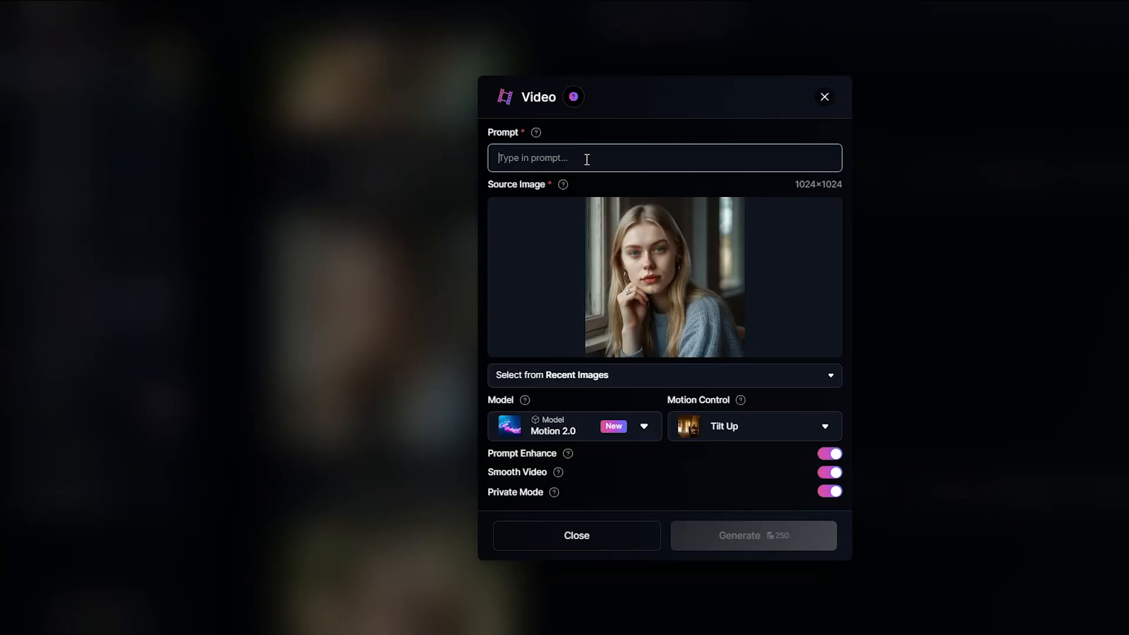
type("young Slavic woman sitting by a window, resting her chin on her hand, blinking slowly, gazing thoughtfully outside, soft melancholy expression, light breeze moving strands of her hair, cozy sweater, cinematic atmosphere, calm and introspective mood")
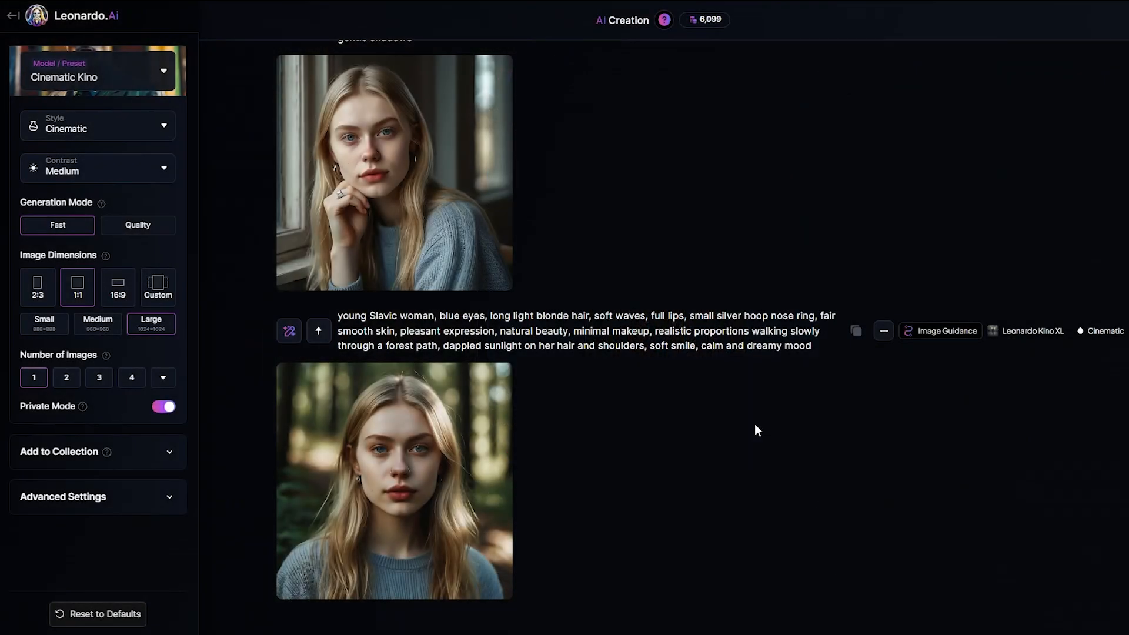
Step: Generate a Dolly Out video from the forest image, prompting soft wind in her hair, slow blinking, dappled sunlight and a peaceful, dreamy mood
scroll(756, 431, "up", 2)
scroll(757, 431, "down", 2)
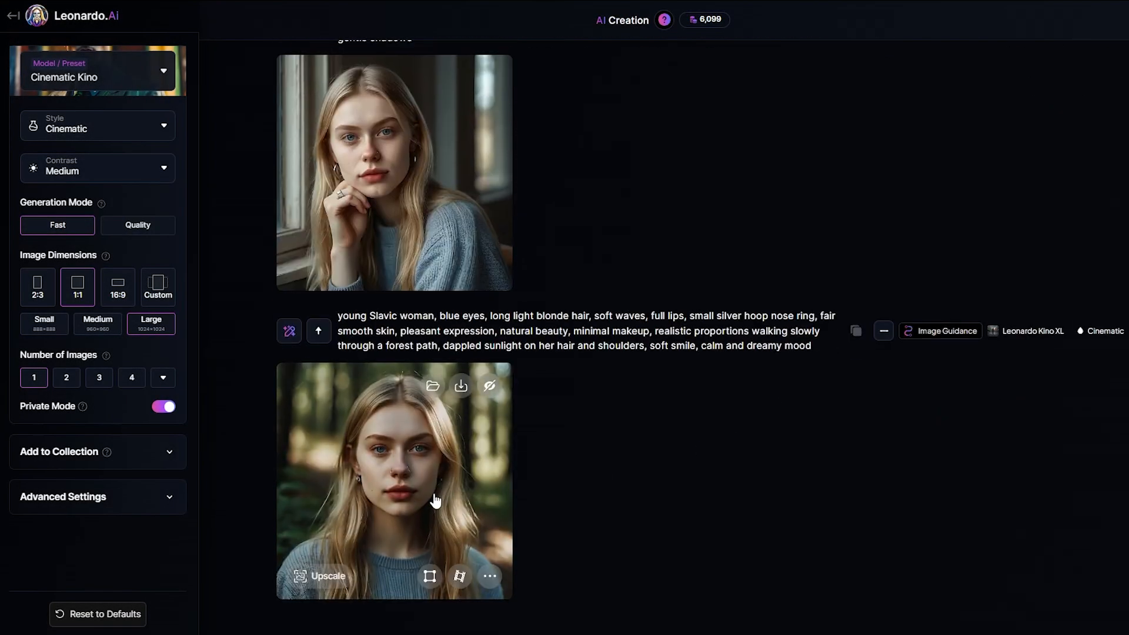
left_click(460, 577)
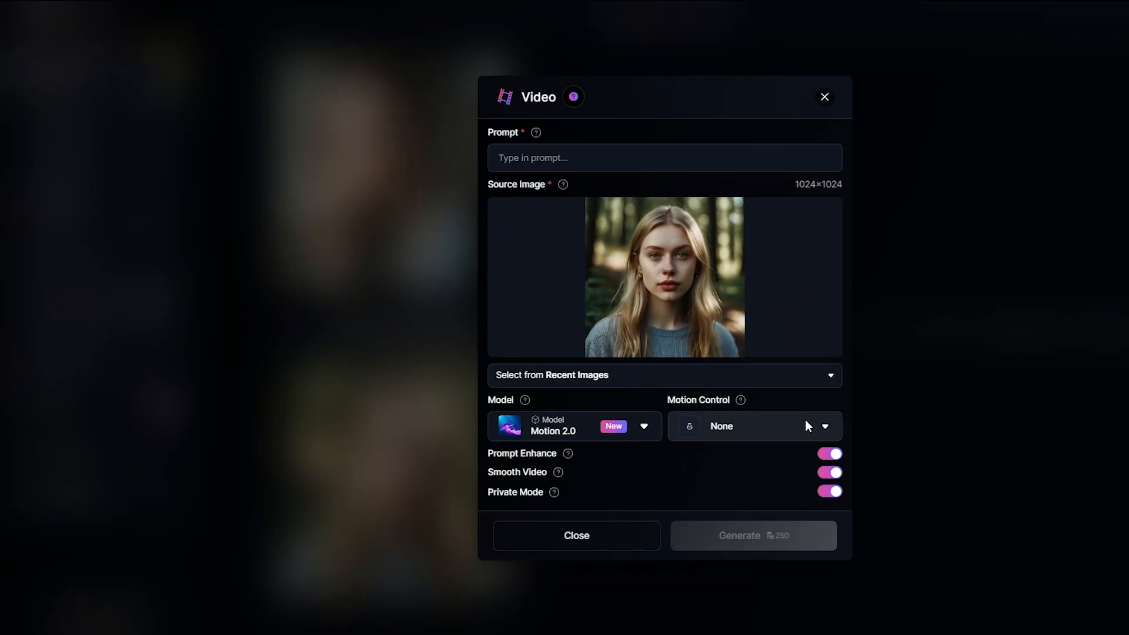
left_click(806, 423)
scroll(789, 331, "down", 2)
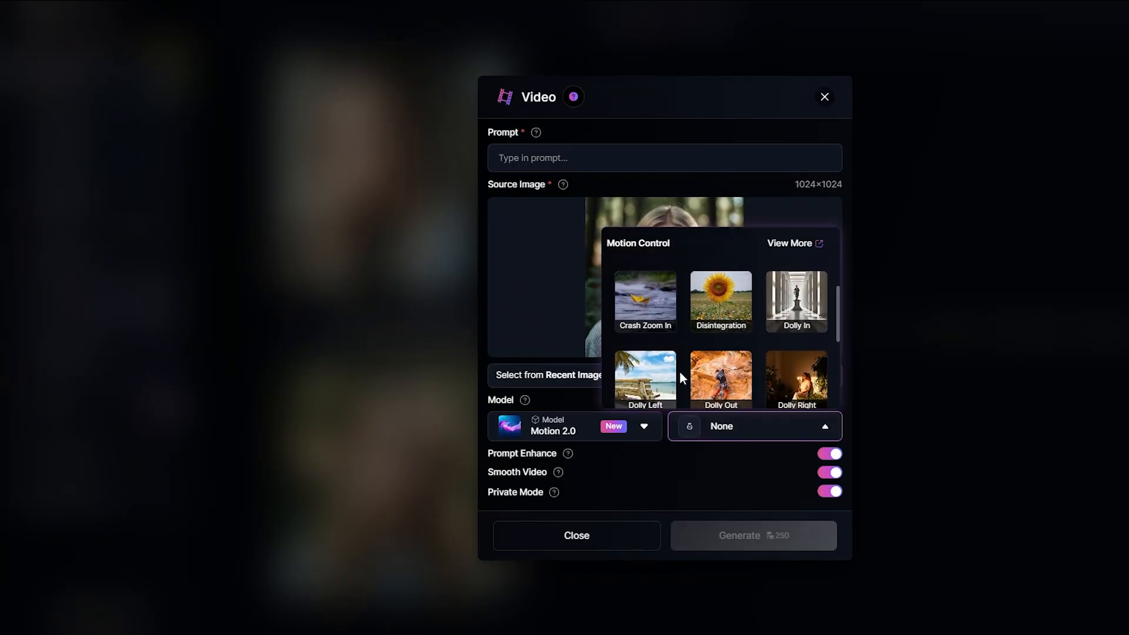
left_click(739, 380)
left_click(618, 154)
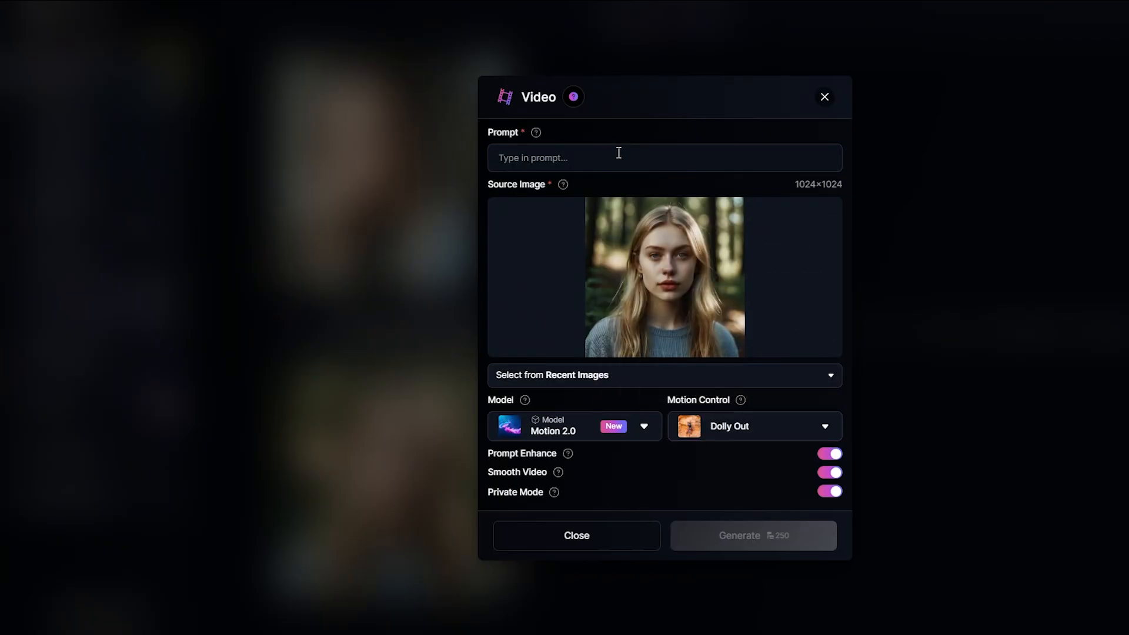
type("young Slavic woman standing in a sunlit forest, soft wind gently moving her hair, blinking slowly, calm and serene expression, sunlight creating dappled patterns on her face and sweater, natural cinematic atmosphere, peaceful and dreamy mood")
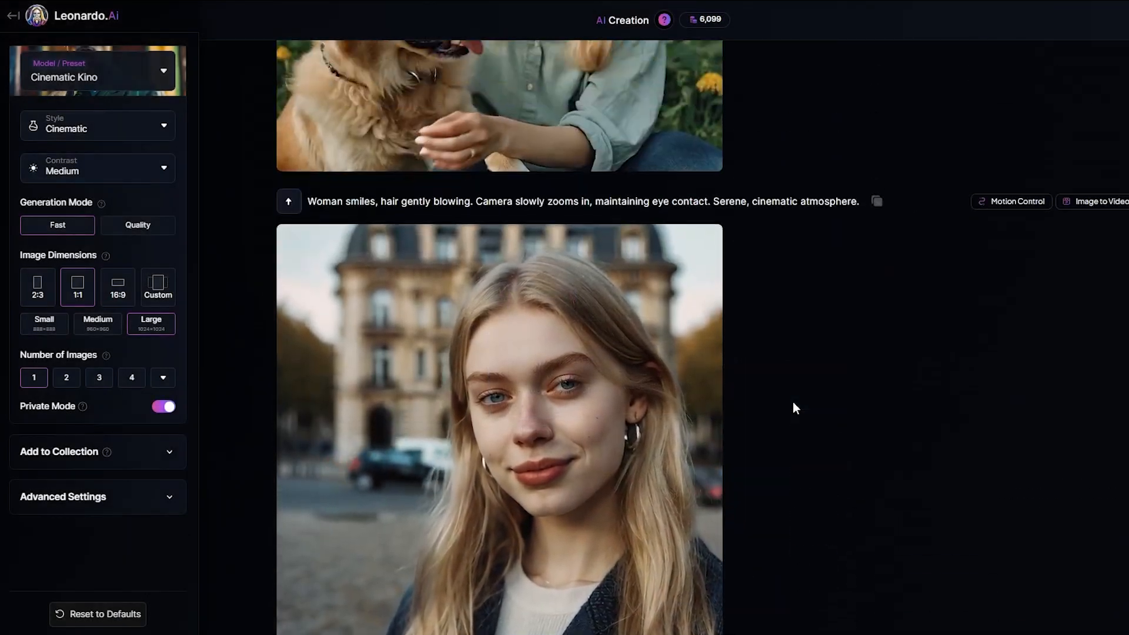
Step: Review the generated forest, Paris, golden retriever and window videos in the creation feed, checking their motion and the character's consistency
scroll(794, 407, "up", 8)
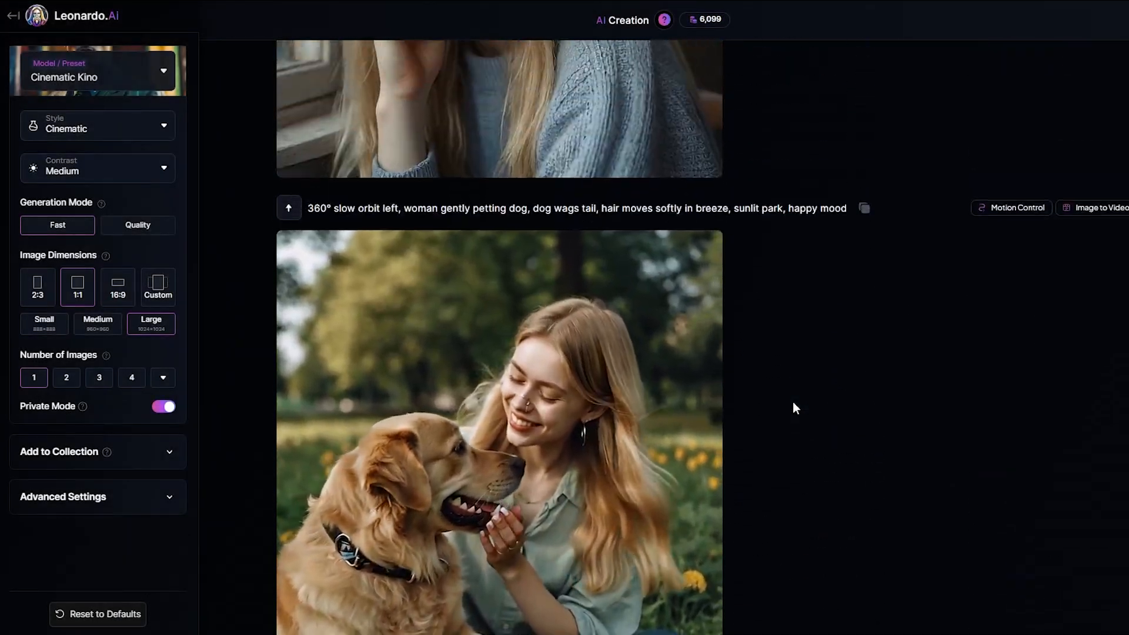
scroll(793, 402, "up", 15)
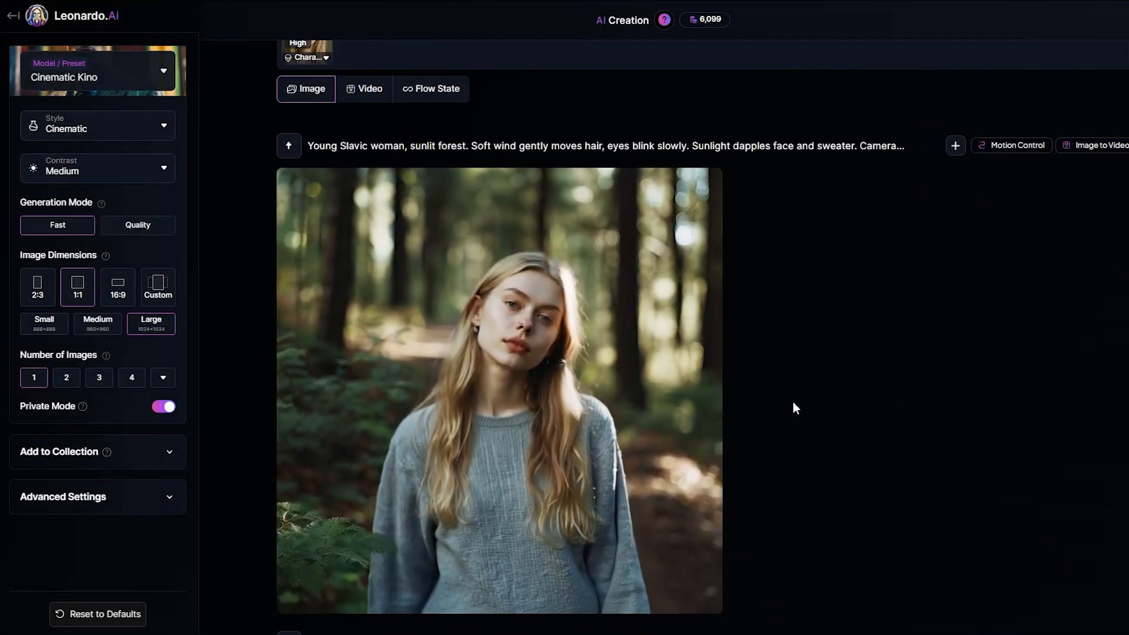
scroll(795, 407, "down", 1)
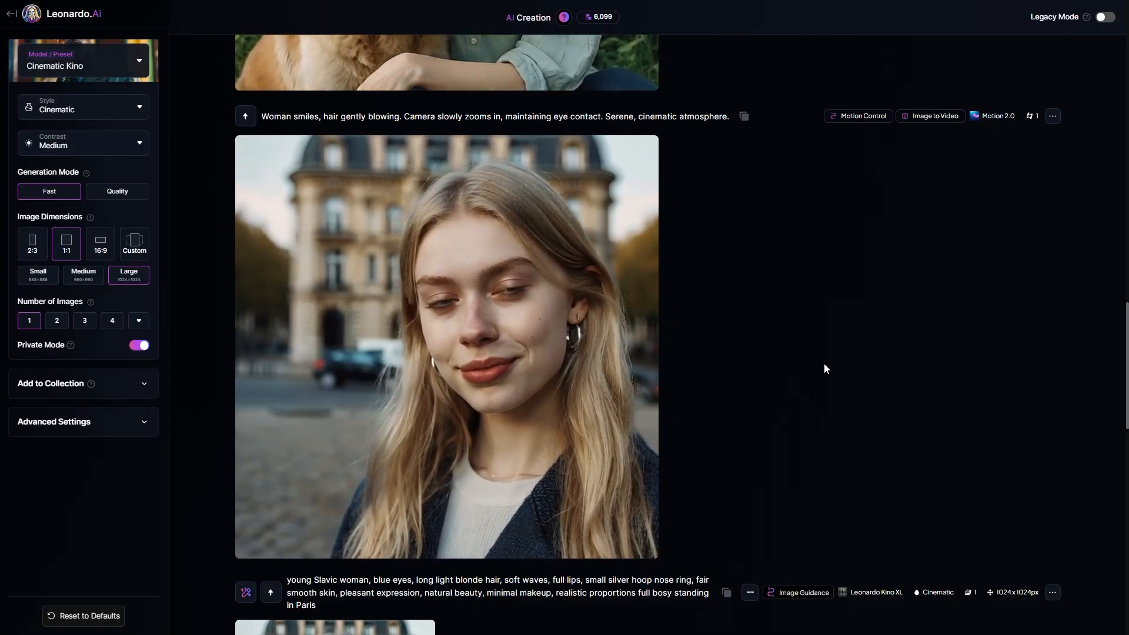
scroll(824, 365, "up", 3)
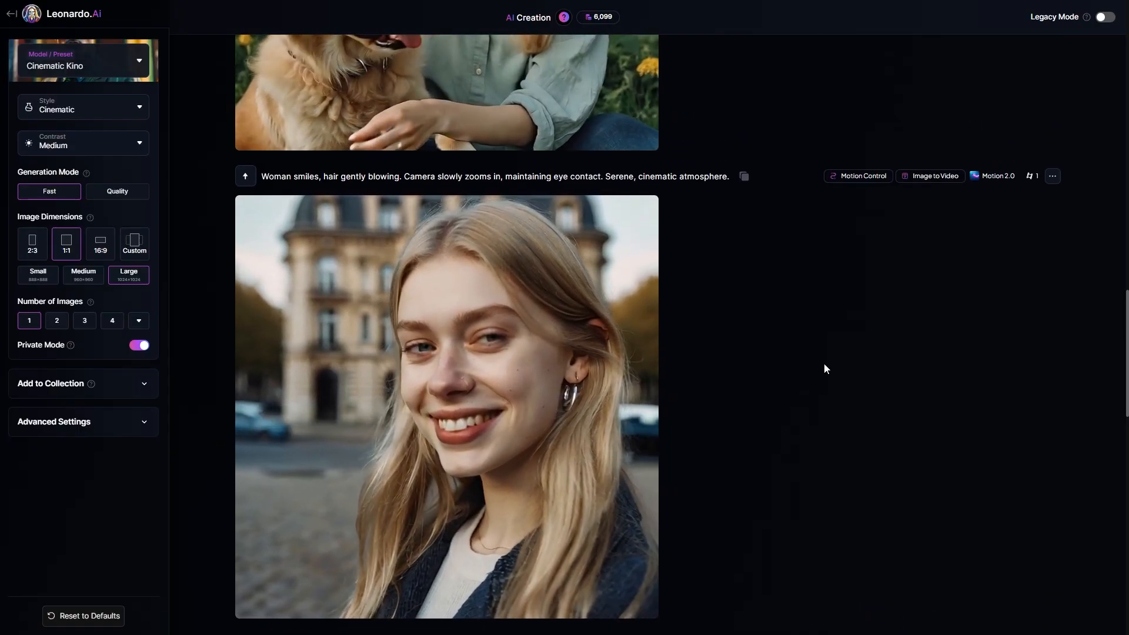
scroll(824, 364, "up", 2)
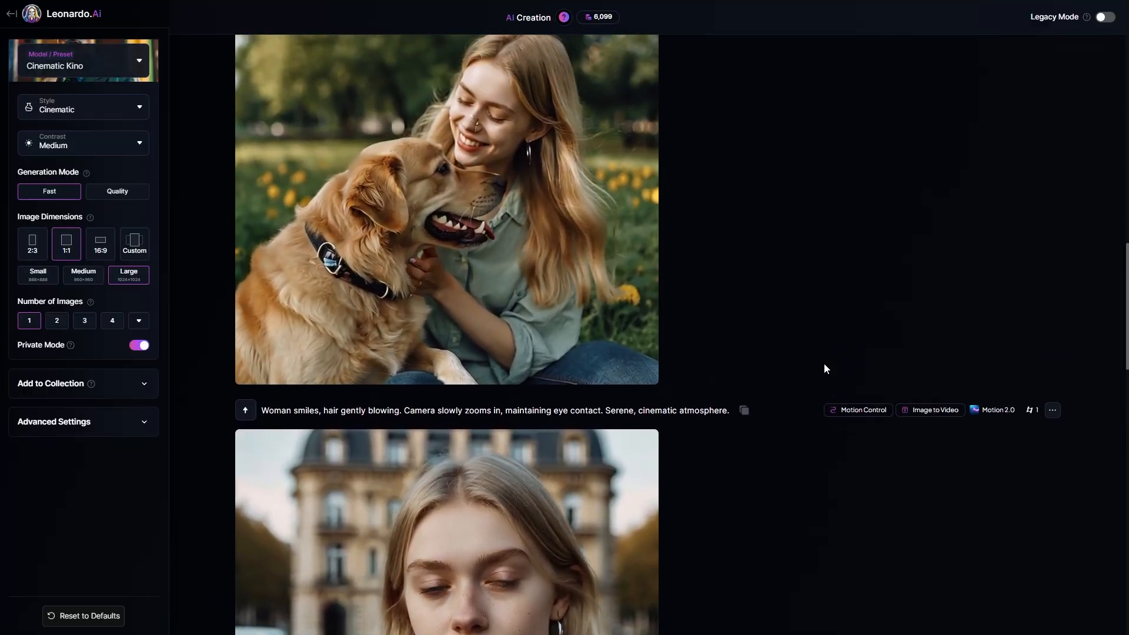
scroll(825, 364, "up", 2)
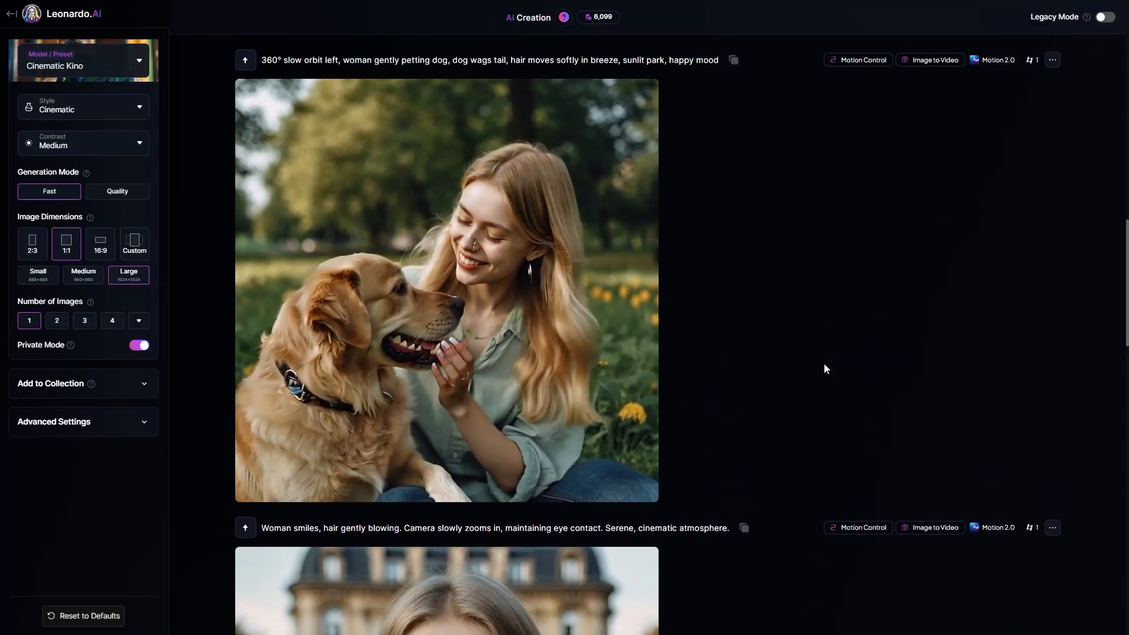
scroll(824, 365, "up", 4)
scroll(824, 368, "up", 1)
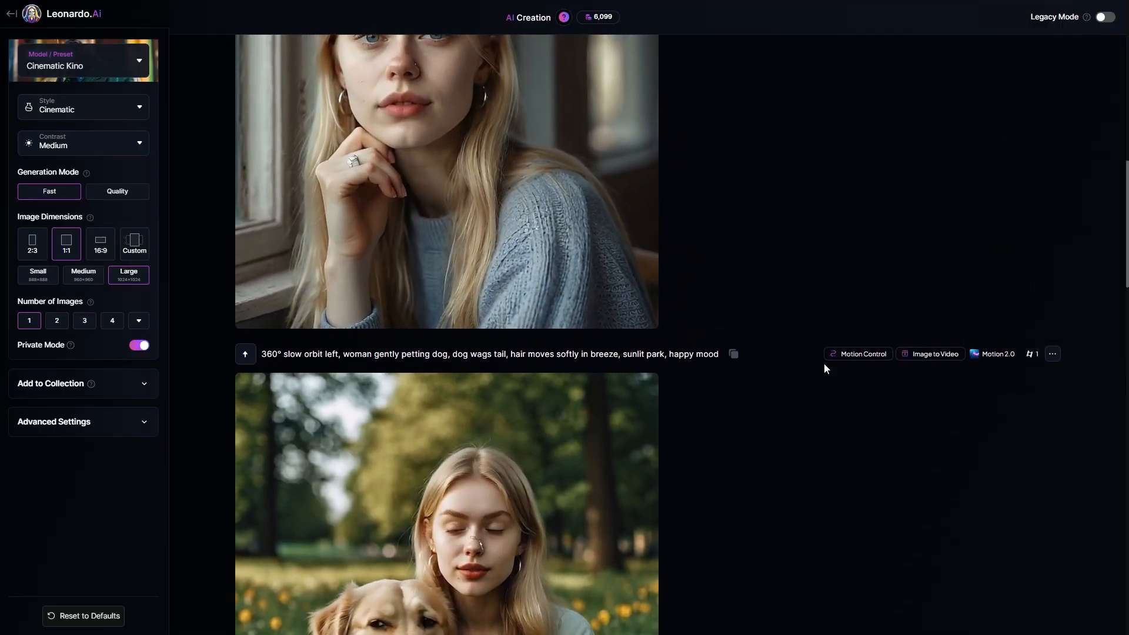
scroll(824, 364, "up", 3)
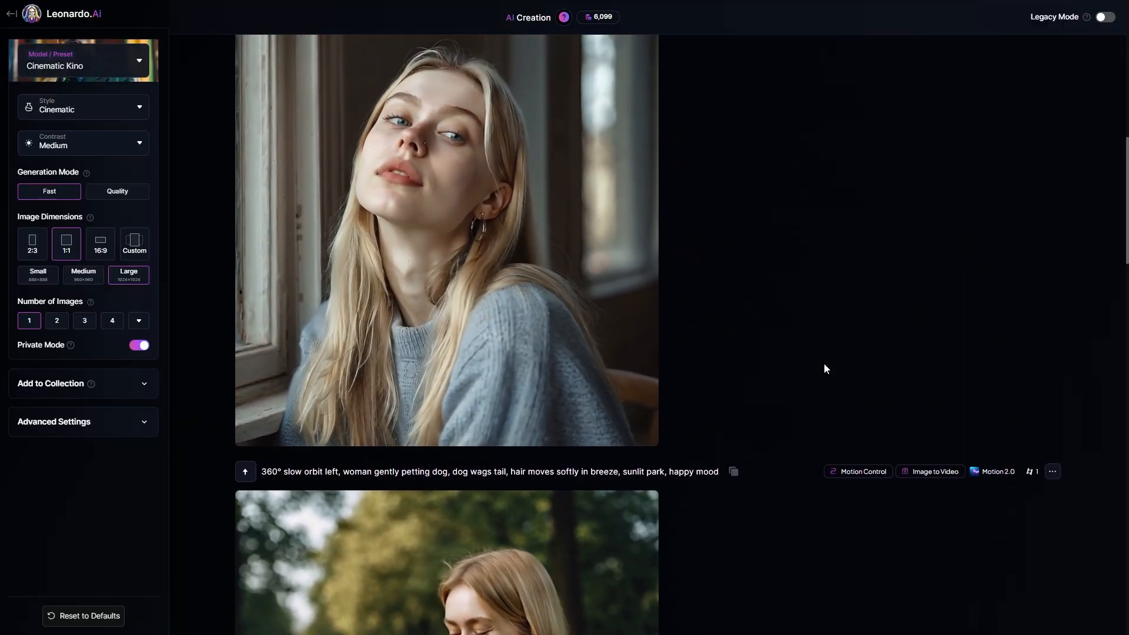